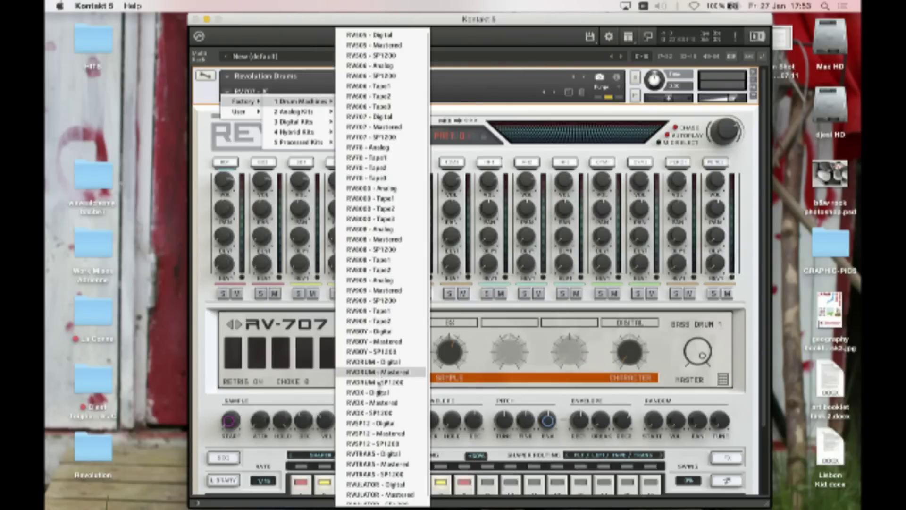
# Load the factory drum machine kit RV808 - Analog.
pyautogui.scroll(-1, 385, 443)
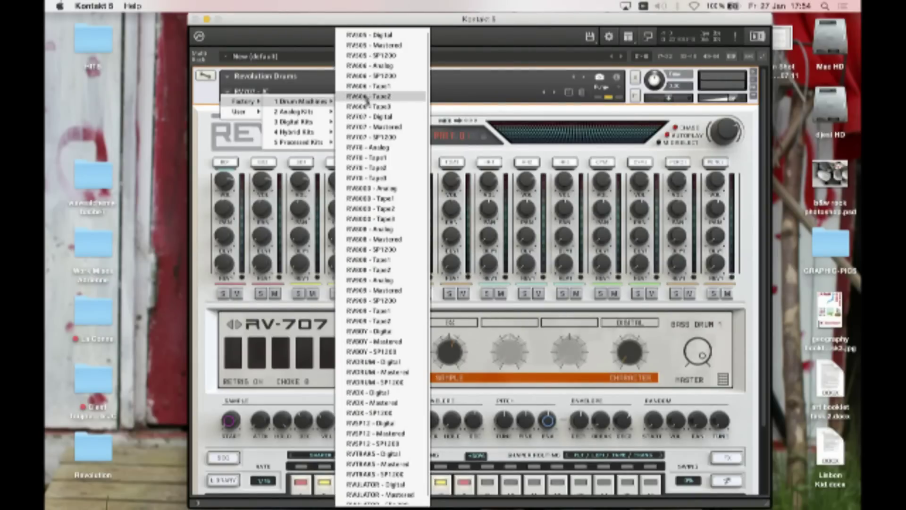
pyautogui.click(392, 229)
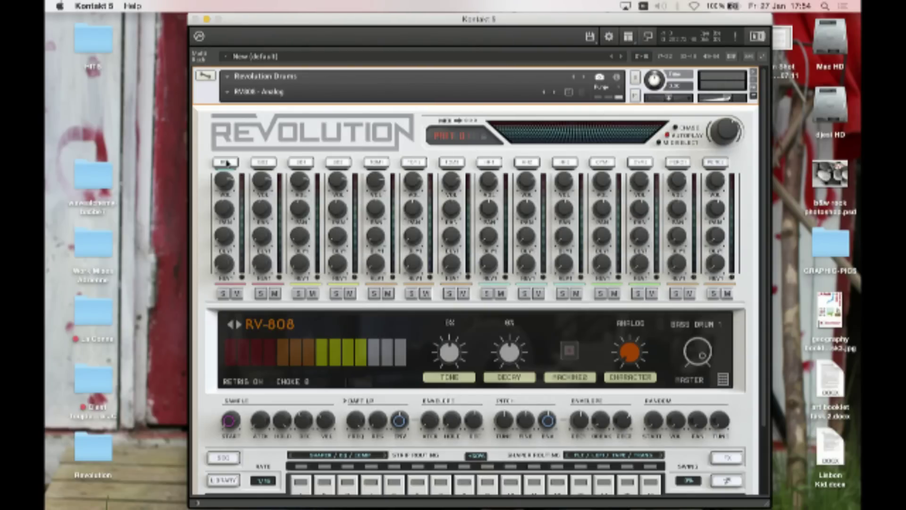
# Audition the RV-808 kit's sounds, from bass drum and snares through toms, hi-hats and cymbal to percussion.
pyautogui.click(226, 162)
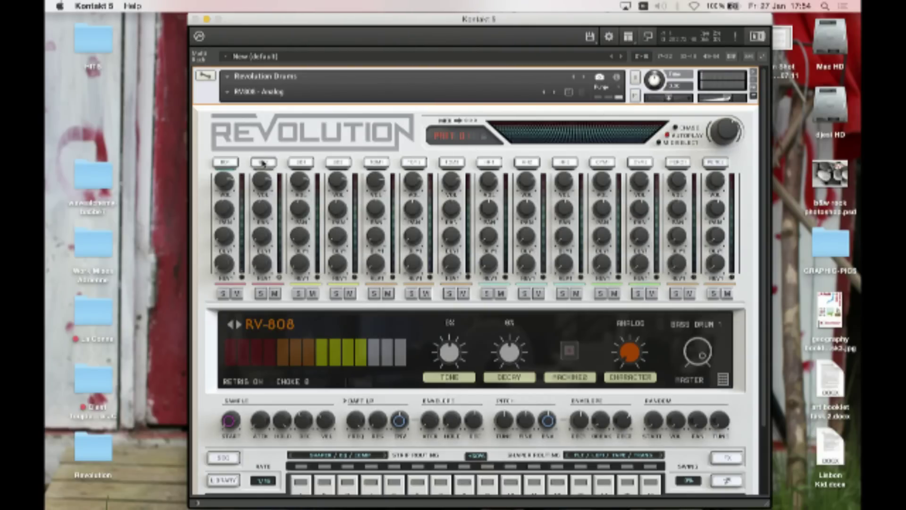
pyautogui.click(302, 163)
pyautogui.click(338, 162)
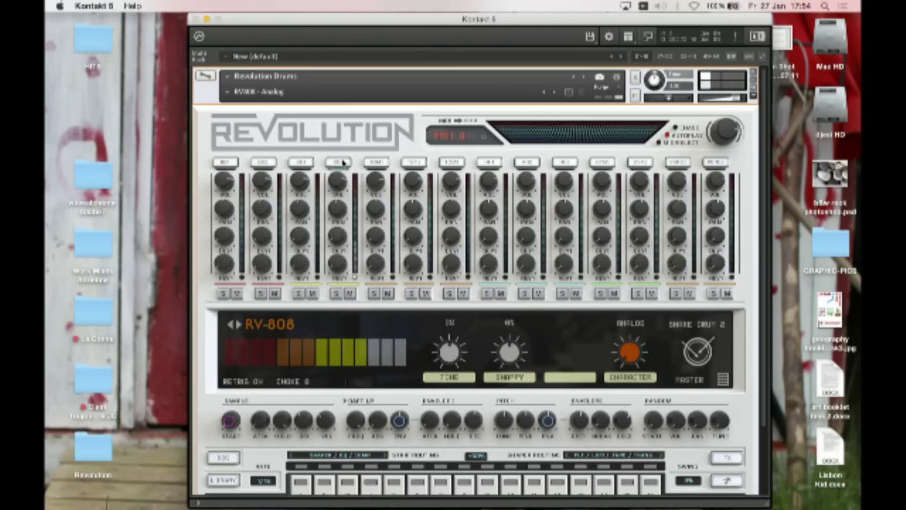
pyautogui.click(378, 163)
pyautogui.click(414, 163)
pyautogui.click(452, 162)
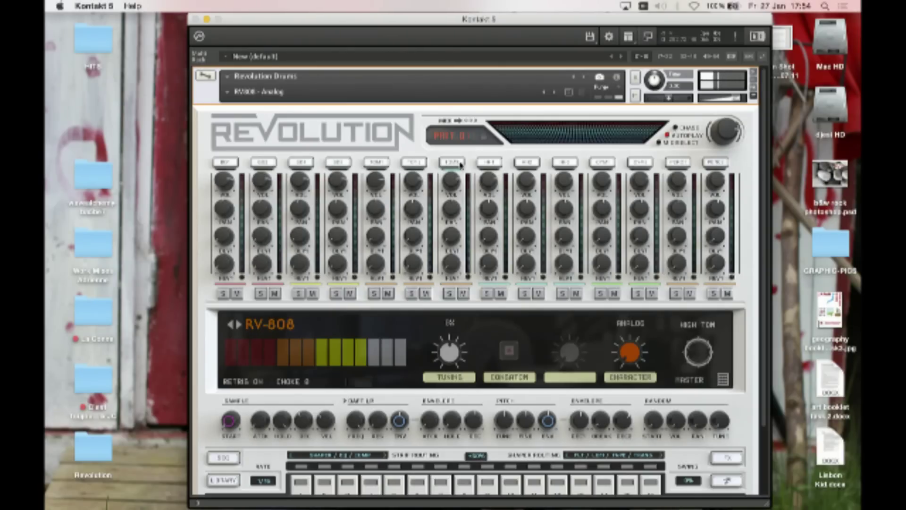
pyautogui.click(488, 163)
pyautogui.click(526, 163)
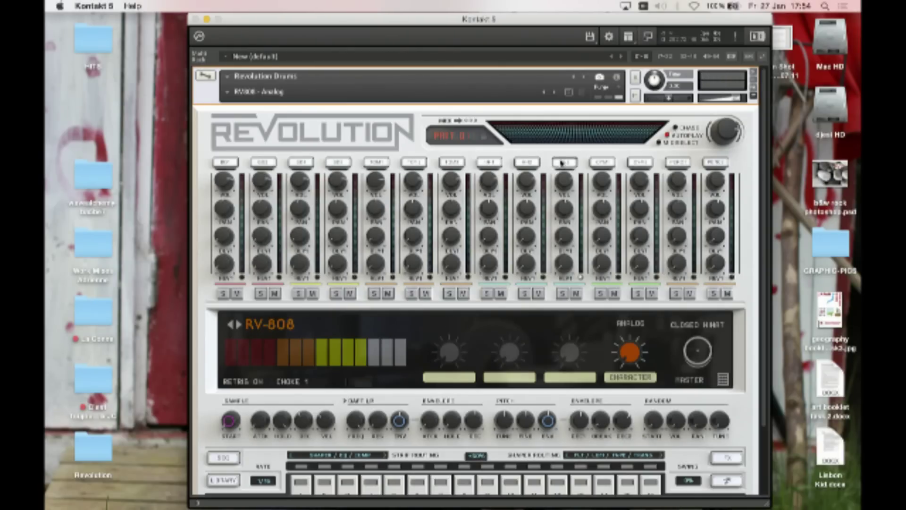
pyautogui.click(601, 162)
pyautogui.click(715, 162)
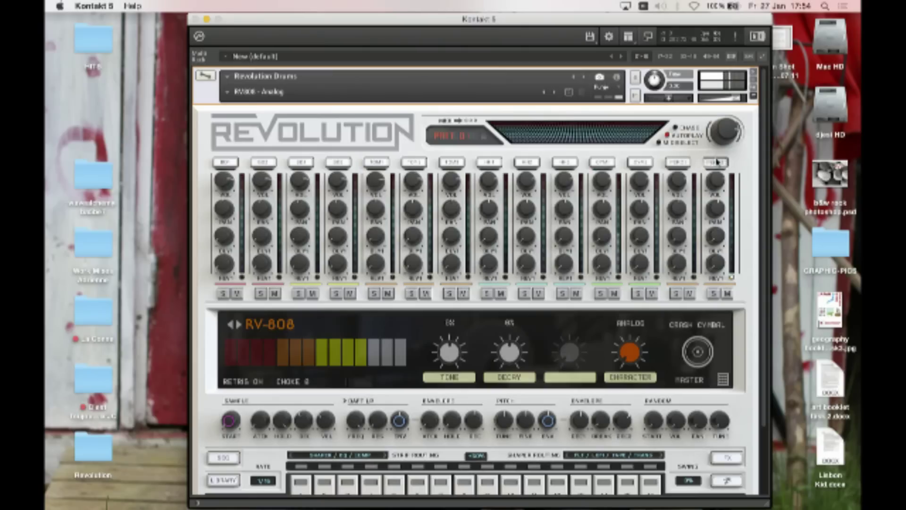
pyautogui.click(681, 162)
pyautogui.click(683, 162)
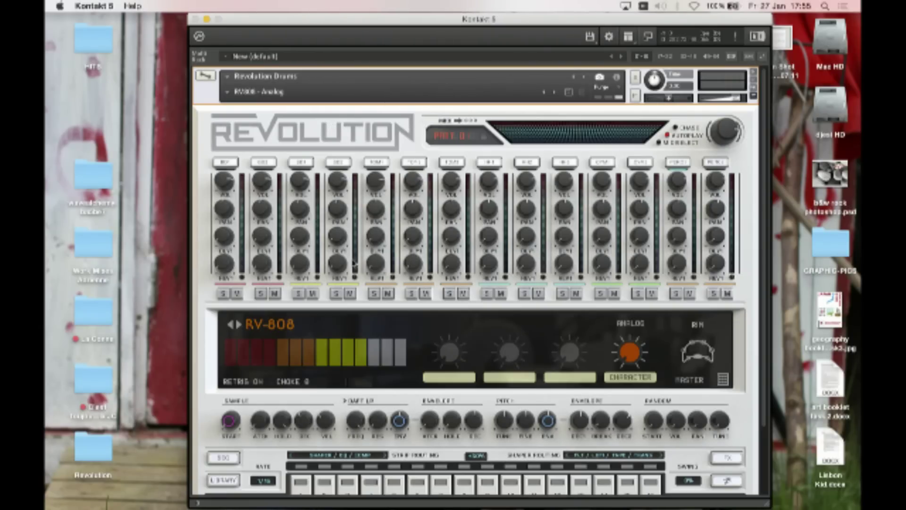
# Try out a rim hit on step 1 of the step sequencer during playback.
pyautogui.scroll(-3, 354, 265)
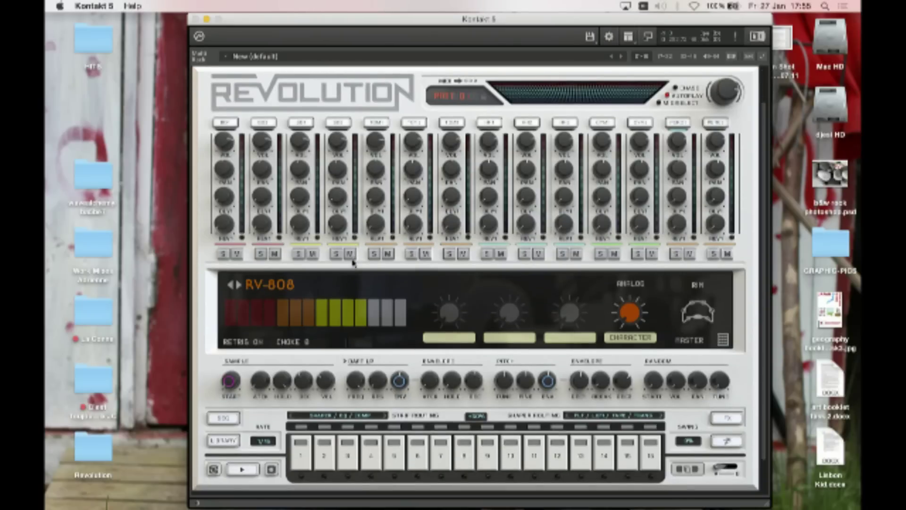
pyautogui.click(242, 469)
pyautogui.click(300, 455)
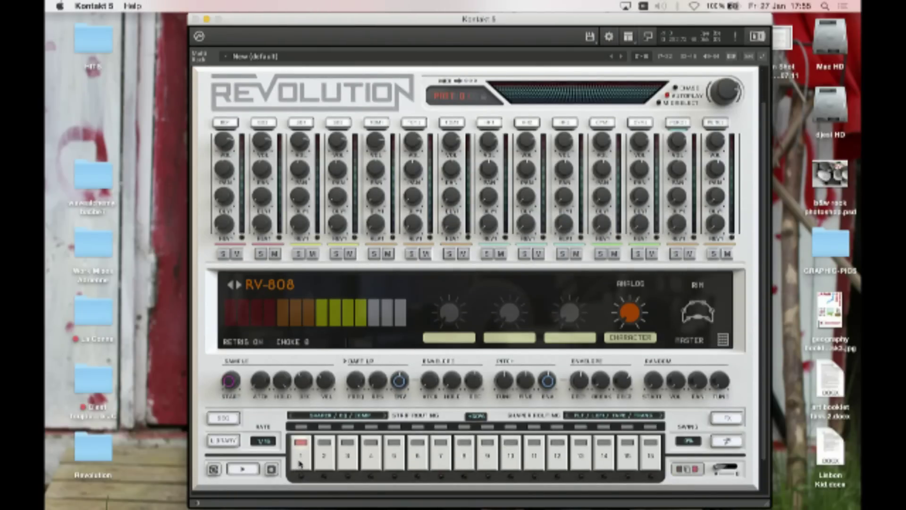
pyautogui.click(300, 460)
pyautogui.click(302, 463)
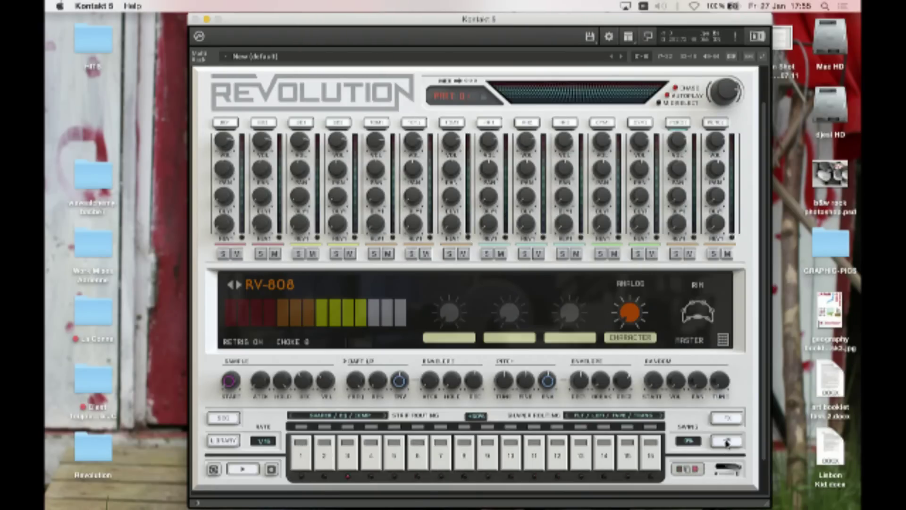
# Shorten the pattern to 16 steps in the sequencer grid and return to the drum mixer view.
pyautogui.click(230, 417)
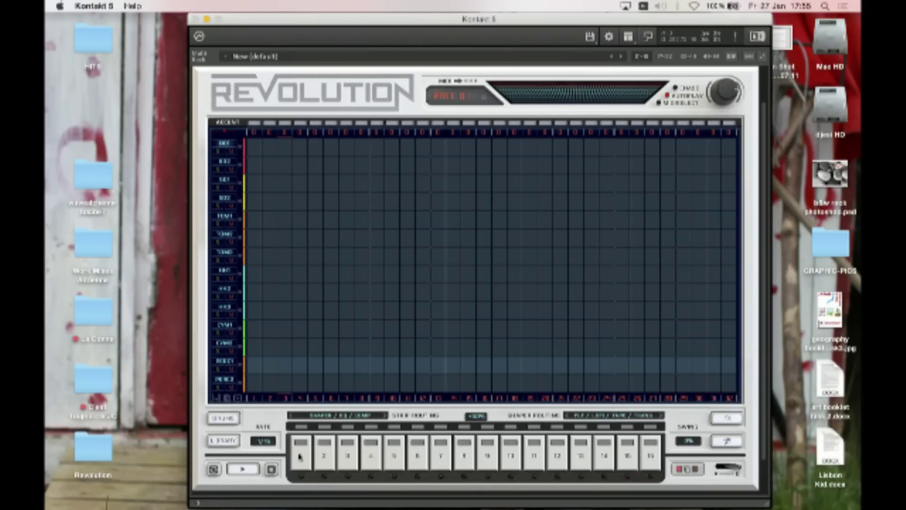
pyautogui.click(486, 400)
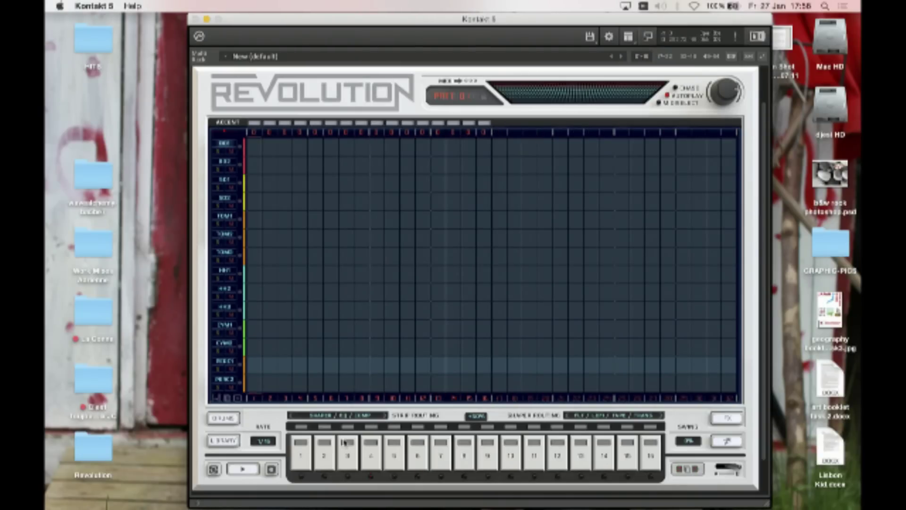
pyautogui.click(227, 419)
# Test the 16-step pattern with a rim hit on step 1 and start playback.
pyautogui.click(305, 461)
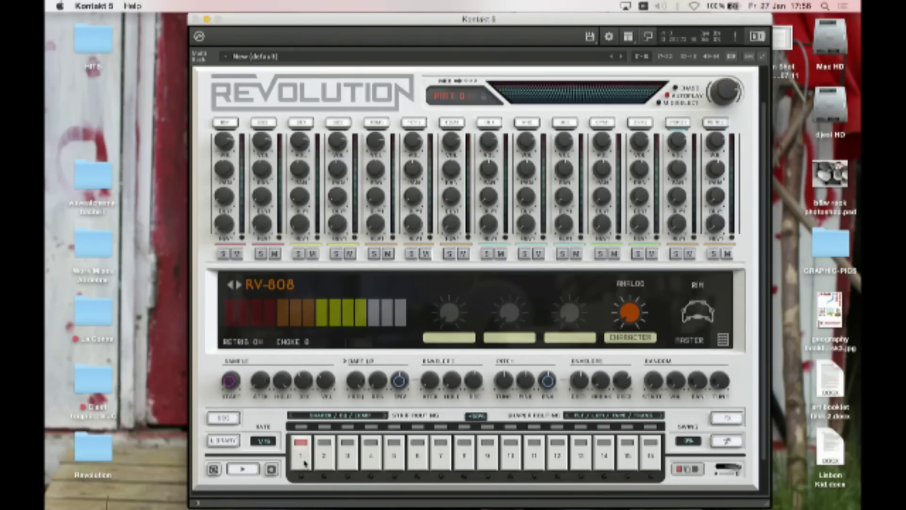
pyautogui.click(251, 470)
pyautogui.click(251, 469)
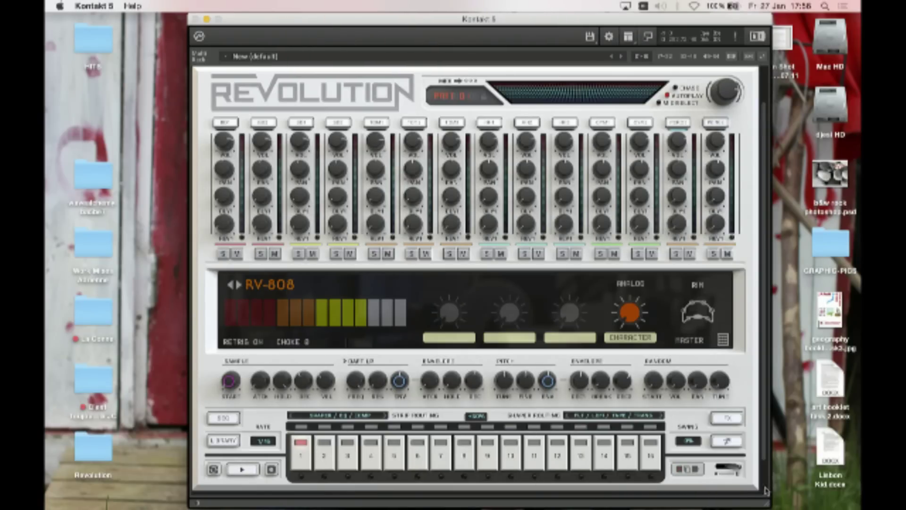
pyautogui.click(724, 467)
pyautogui.click(299, 465)
pyautogui.click(243, 469)
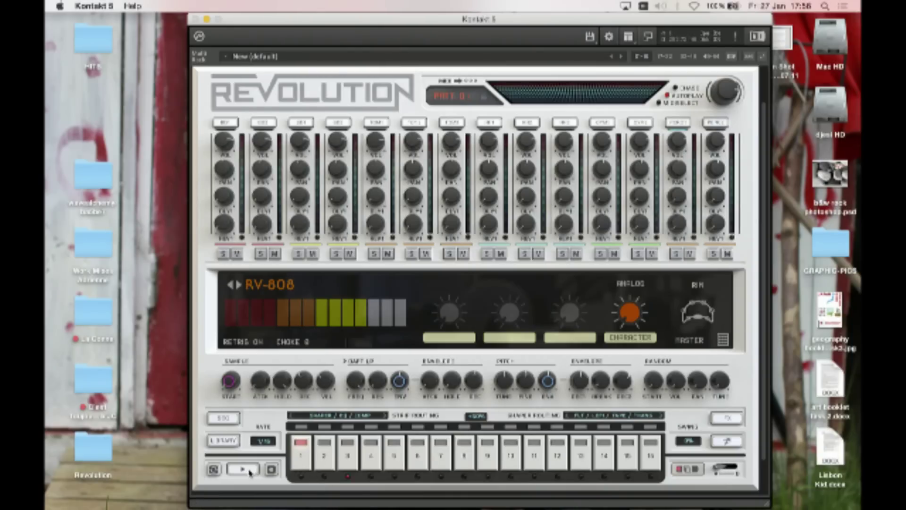
pyautogui.click(300, 466)
pyautogui.click(329, 459)
# Program bass drum 1 on step 1 and snare drum 1 on steps 5 and 13.
pyautogui.click(227, 123)
pyautogui.click(298, 460)
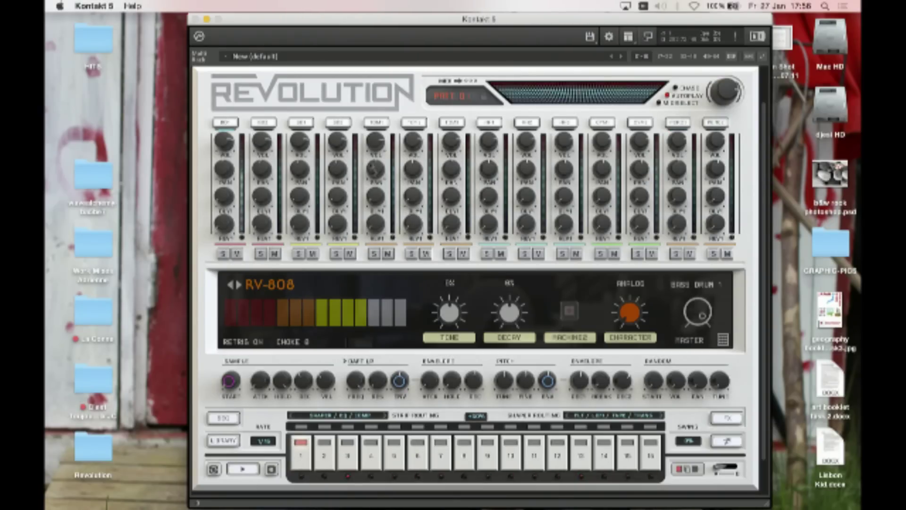
pyautogui.click(302, 124)
pyautogui.click(394, 465)
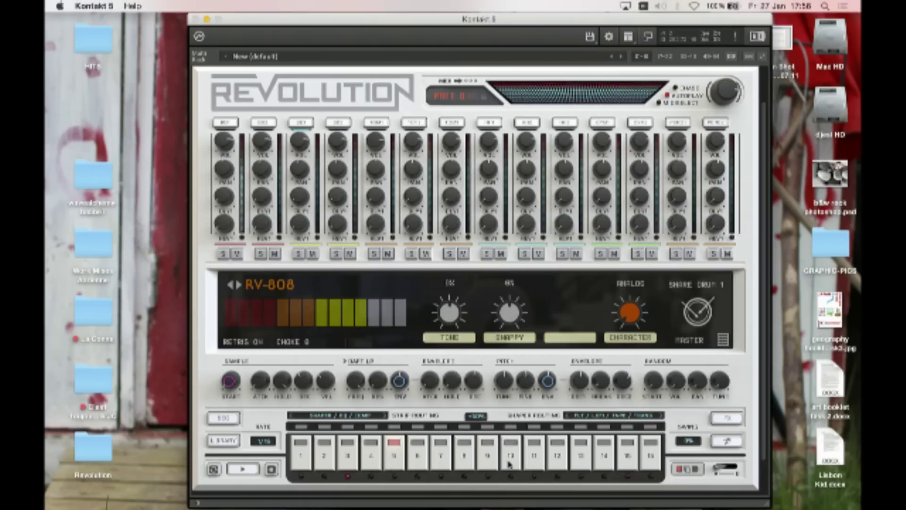
pyautogui.click(580, 465)
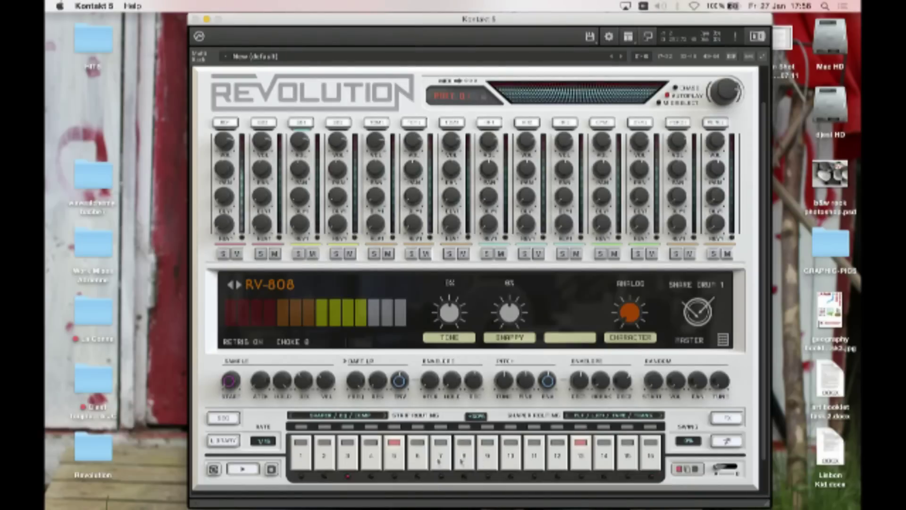
# Add bass drum 1 hits on steps 10 and 11, with step 10 at the yellow level and step 11 red.
pyautogui.click(226, 124)
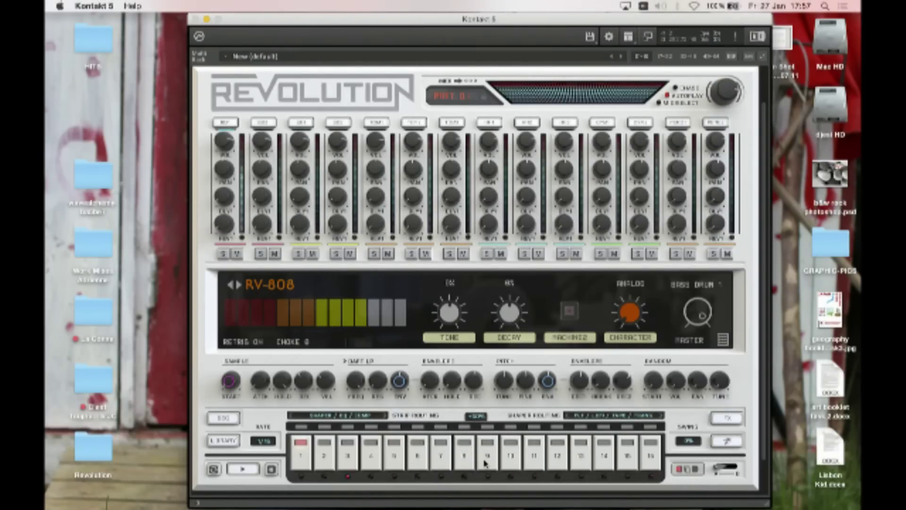
pyautogui.click(510, 464)
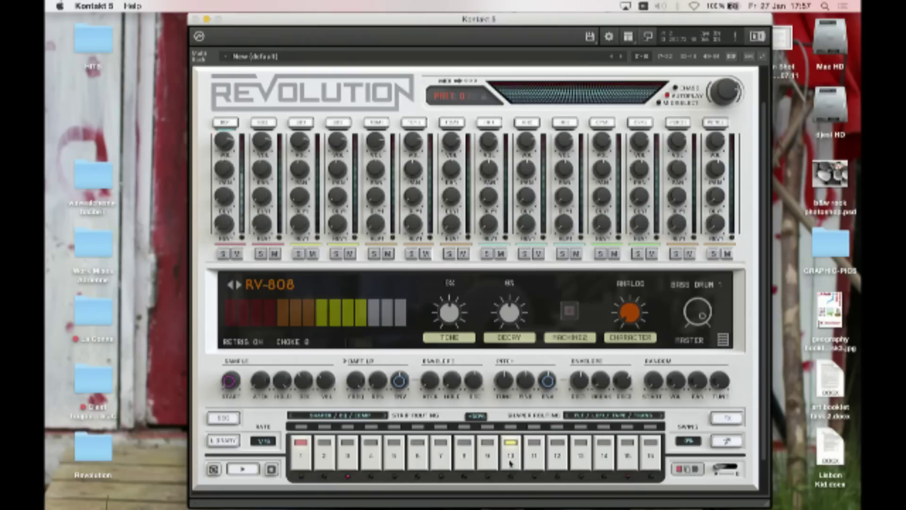
pyautogui.click(529, 460)
pyautogui.click(512, 460)
pyautogui.click(512, 460)
pyautogui.click(511, 460)
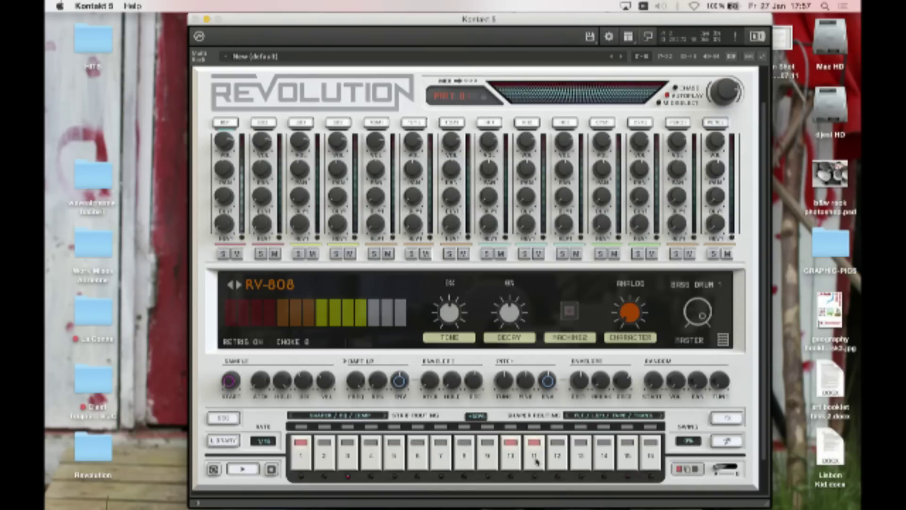
pyautogui.click(510, 460)
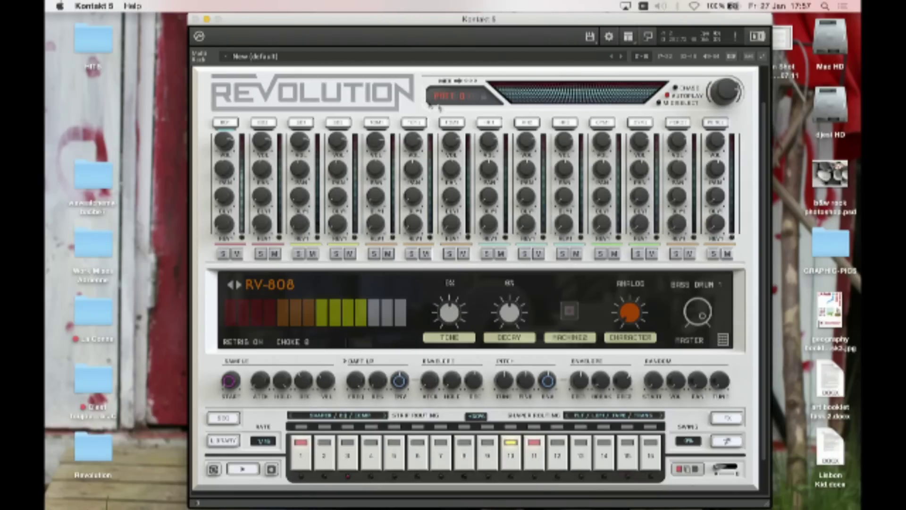
# Program the first closed hi-hat with red hits on steps 3, 5, 7 and 8 and yellow hits on steps 9 and 10.
pyautogui.click(491, 124)
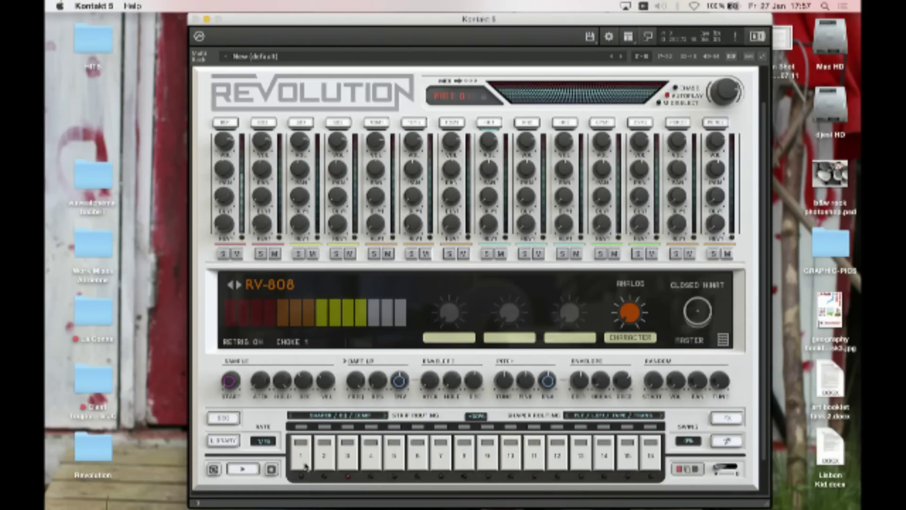
pyautogui.click(329, 465)
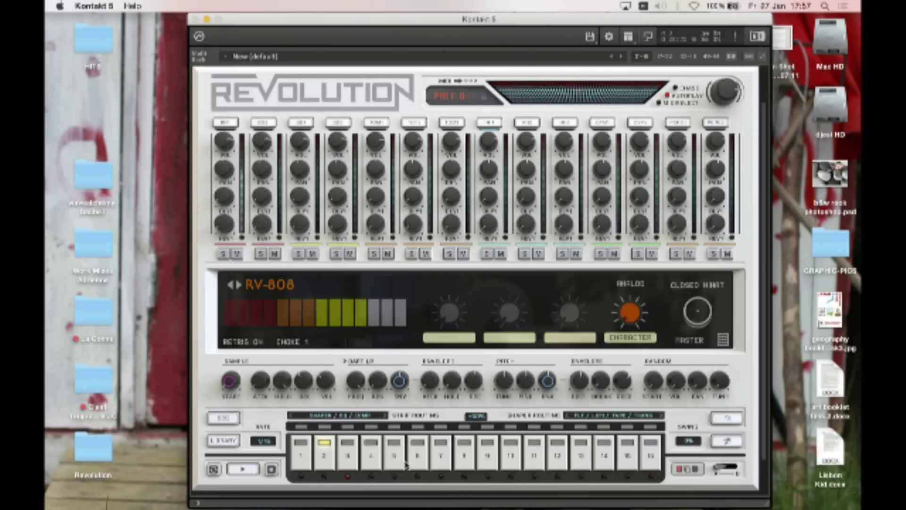
pyautogui.click(350, 456)
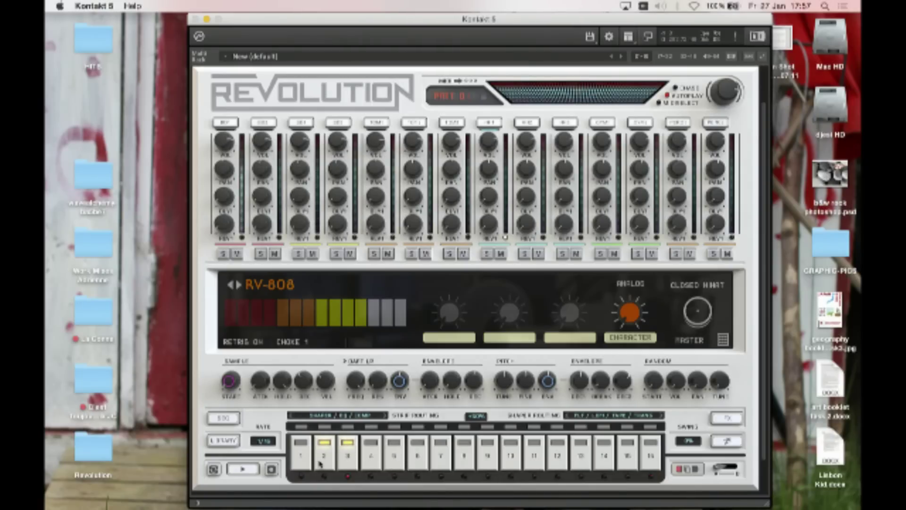
pyautogui.click(329, 460)
pyautogui.click(396, 464)
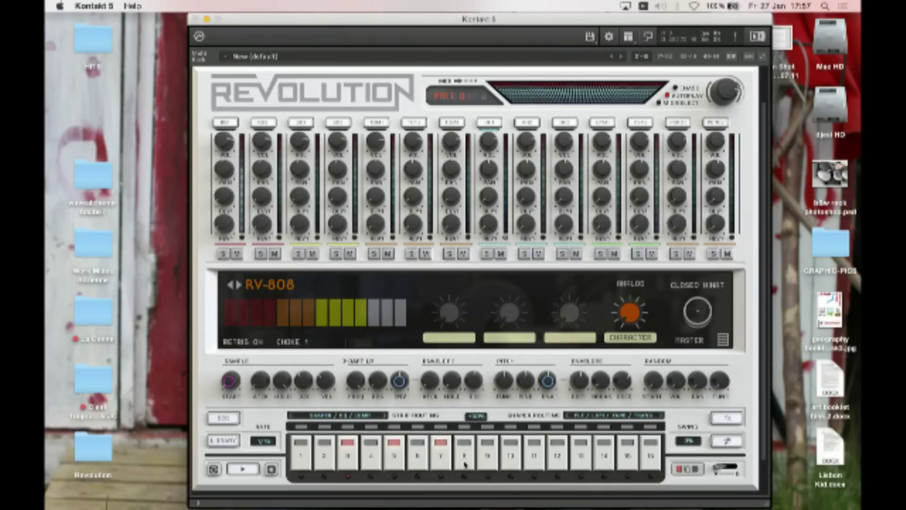
pyautogui.click(465, 464)
pyautogui.click(487, 462)
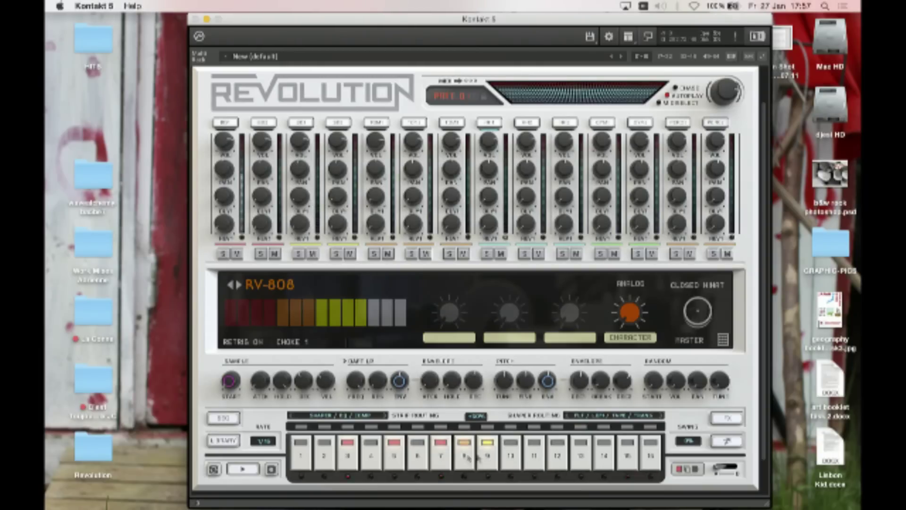
pyautogui.click(514, 459)
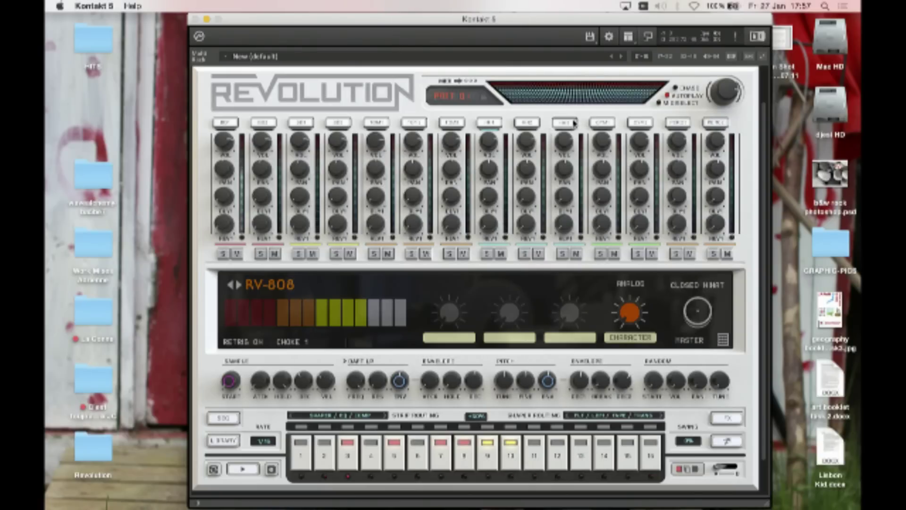
# Place a red open hi-hat hit on step 15.
pyautogui.click(574, 123)
pyautogui.click(609, 459)
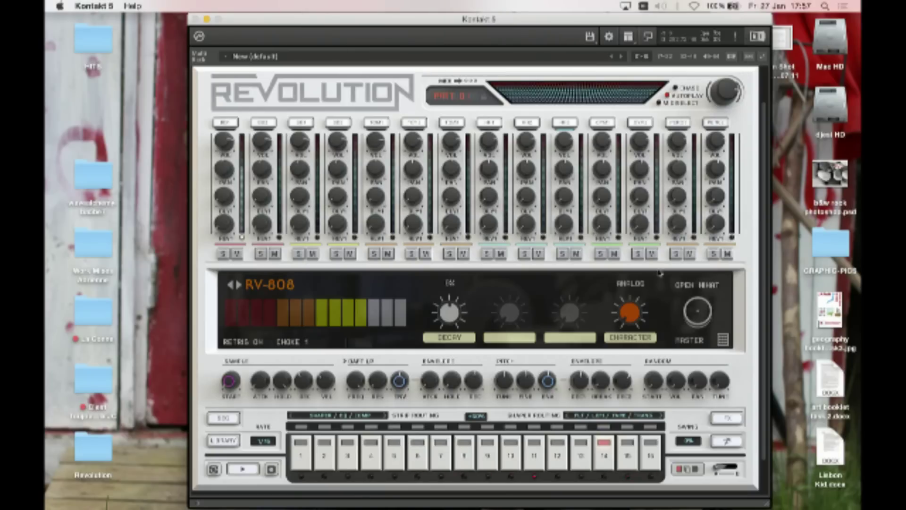
pyautogui.click(626, 456)
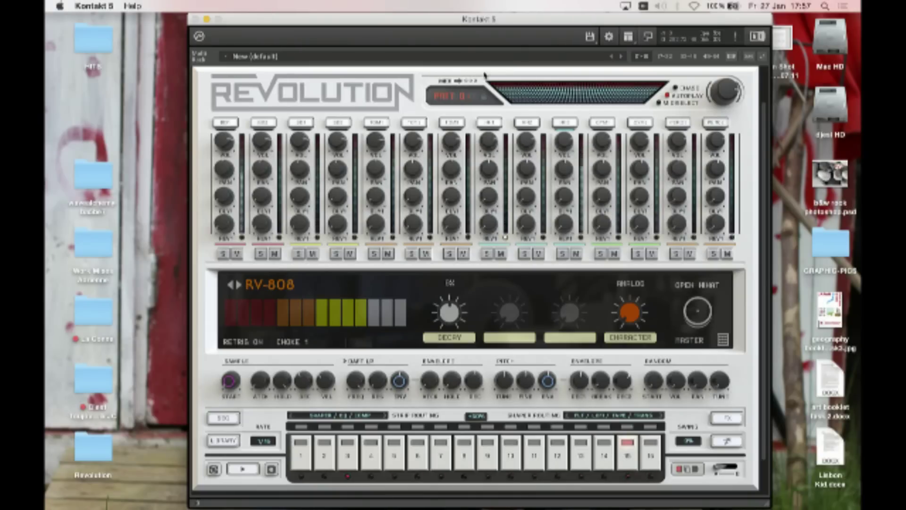
# Extend the first closed hi-hat's pattern with a yellow hit on step 12 and a red hit on step 13.
pyautogui.click(533, 122)
pyautogui.click(495, 121)
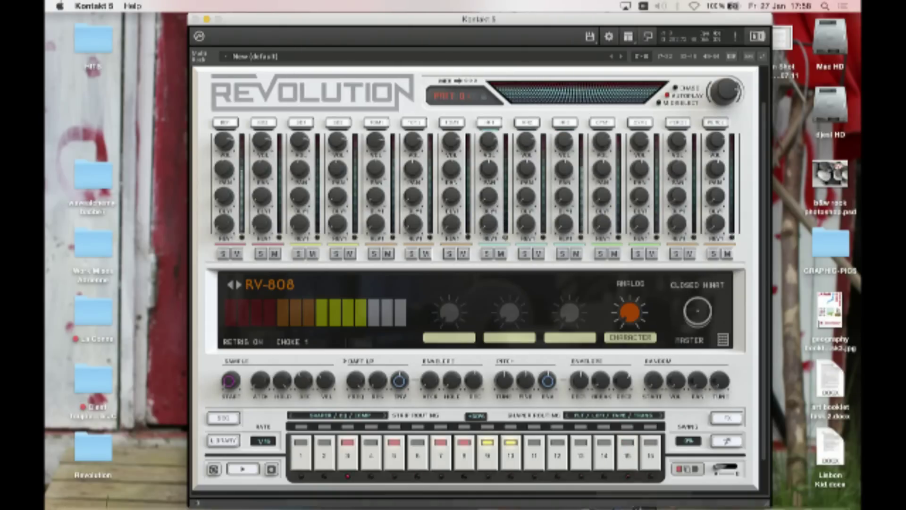
pyautogui.click(580, 454)
pyautogui.click(557, 454)
pyautogui.click(580, 454)
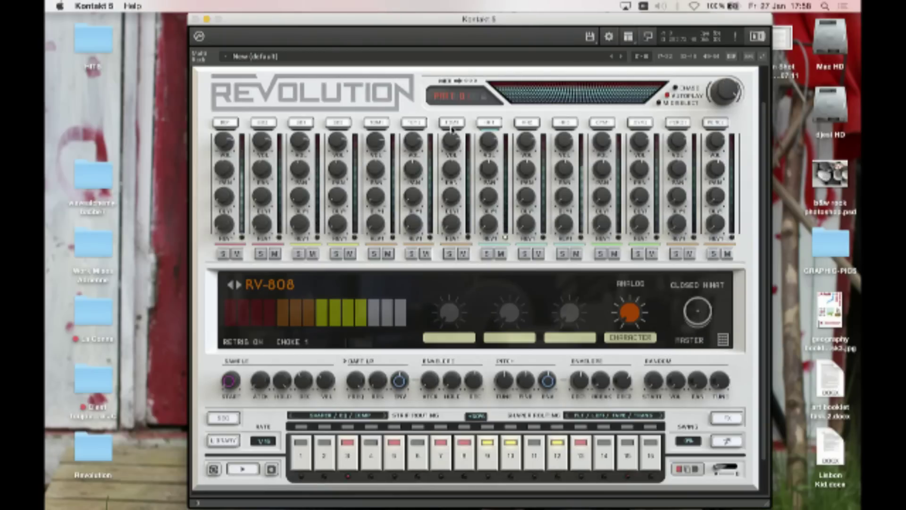
# Change the character of bass drum 1 to SP1200.
pyautogui.click(224, 123)
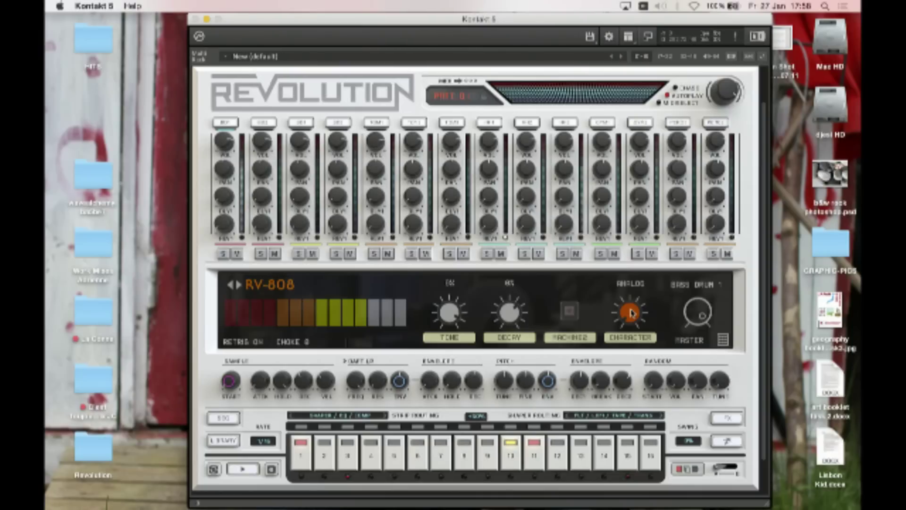
pyautogui.moveTo(631, 313); pyautogui.dragTo(627, 298)
pyautogui.moveTo(627, 299); pyautogui.dragTo(629, 291)
pyautogui.moveTo(625, 274); pyautogui.dragTo(625, 272)
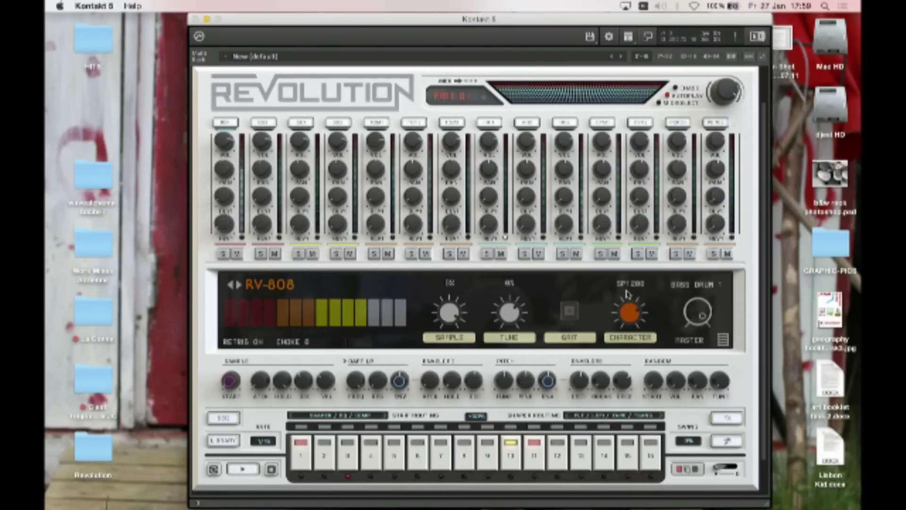
# Audition the Mastered character on bass drum 1 and return its character to Analog.
pyautogui.moveTo(627, 294); pyautogui.dragTo(621, 250)
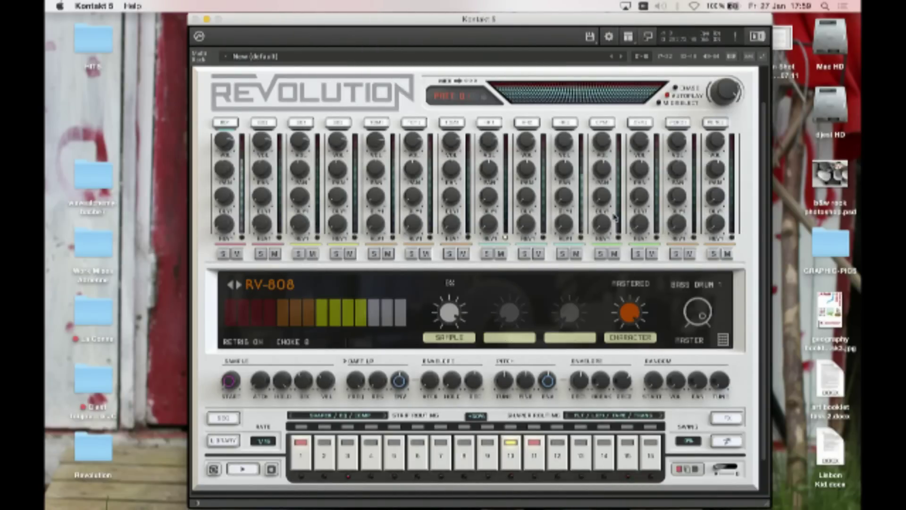
pyautogui.moveTo(613, 286); pyautogui.dragTo(613, 301)
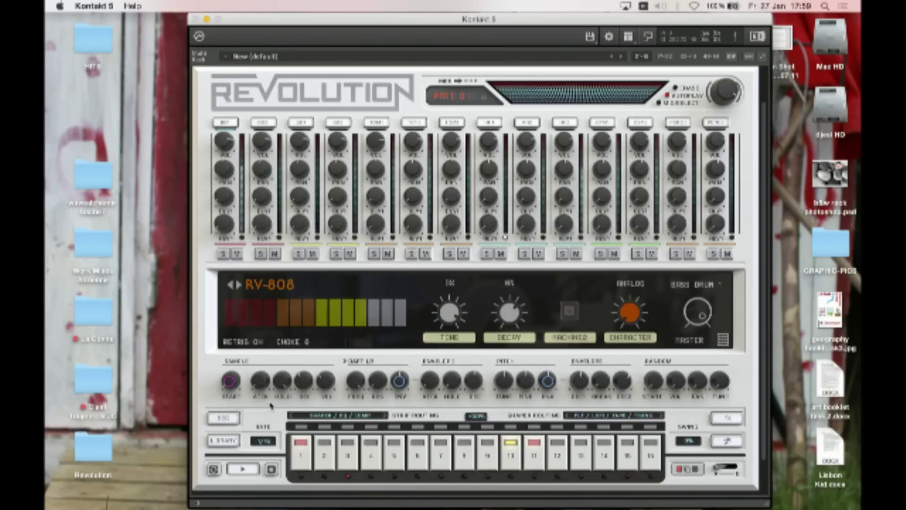
# Try different Snappy amounts on snare drum 1.
pyautogui.click(301, 123)
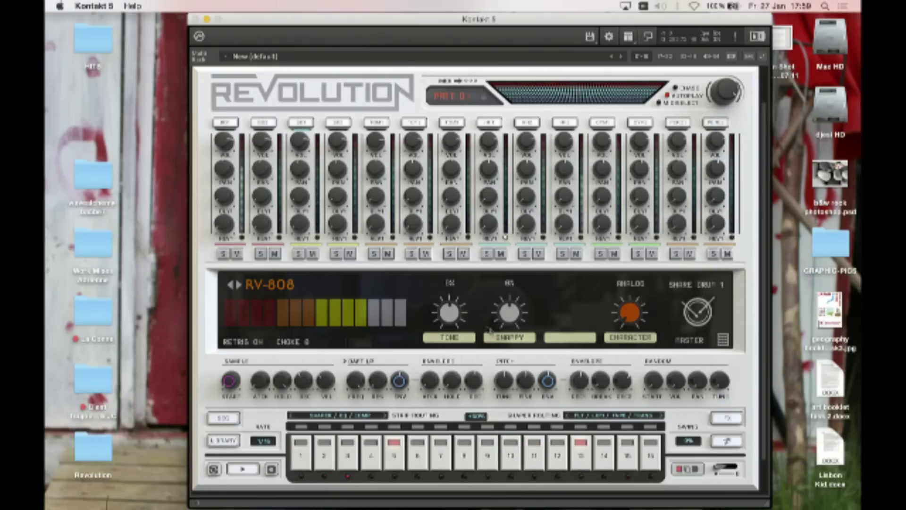
pyautogui.moveTo(509, 307); pyautogui.dragTo(503, 359)
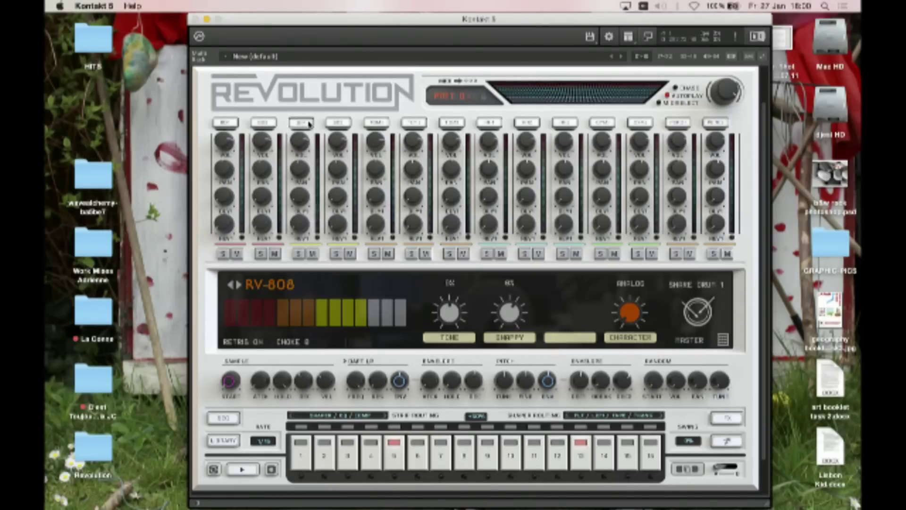
# Audition snare drum 1 on the RV-909, RV-606 and RvDrum machines during pattern playback, and switch it to RvDX.
pyautogui.click(309, 124)
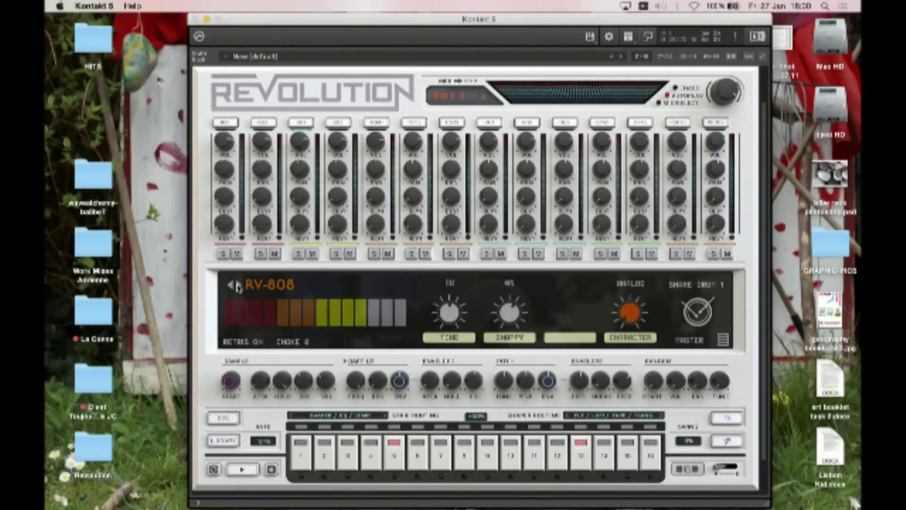
pyautogui.click(235, 285)
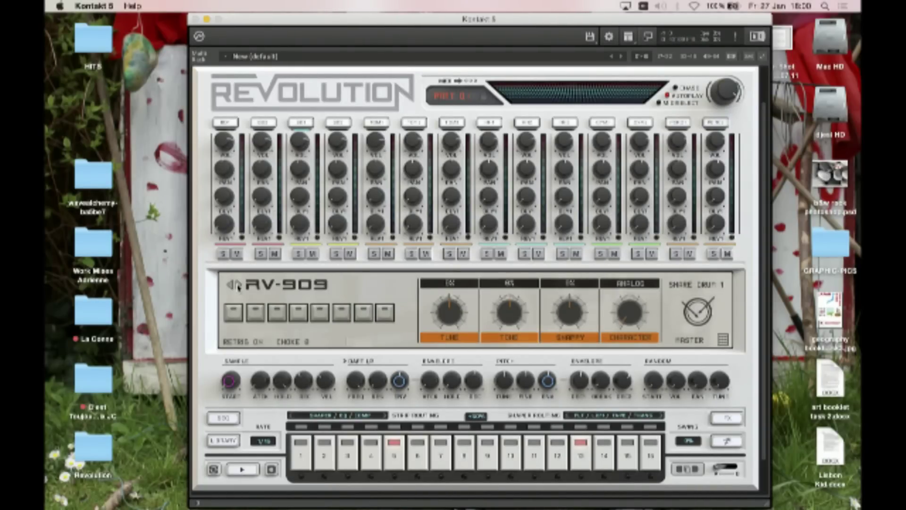
pyautogui.click(237, 285)
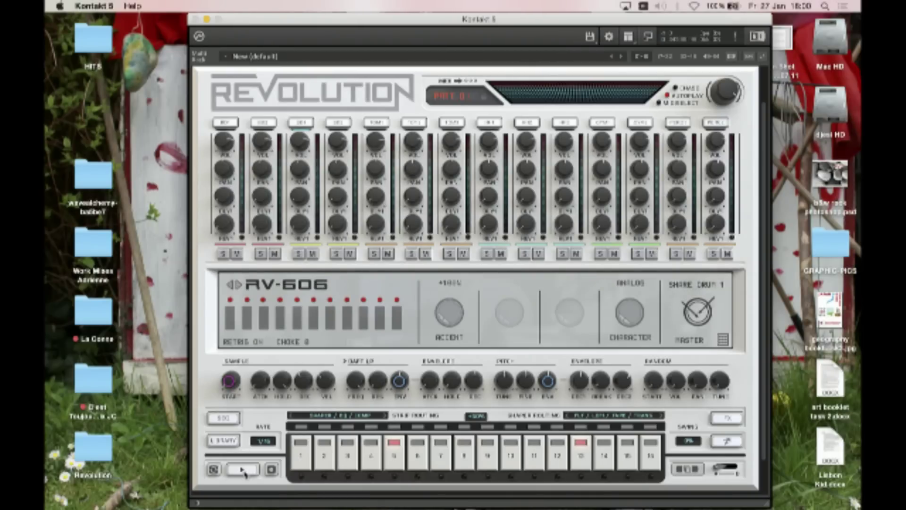
pyautogui.click(242, 469)
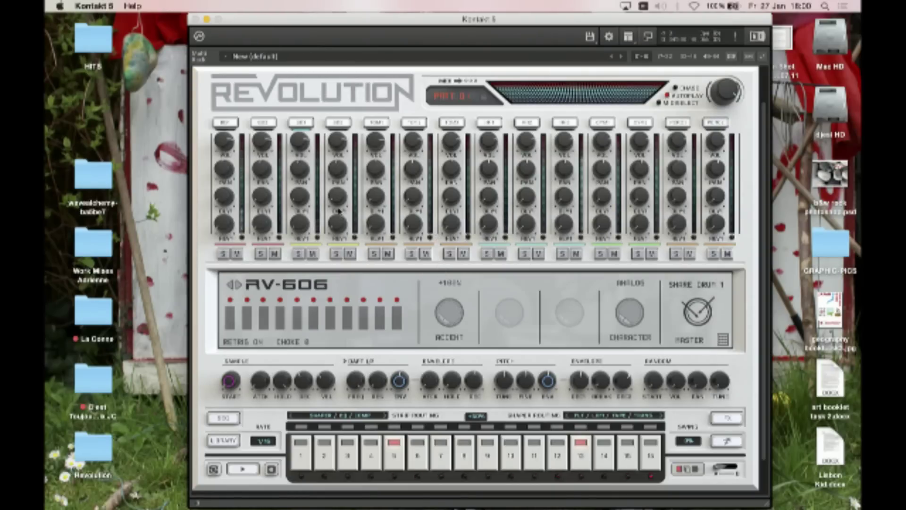
pyautogui.click(239, 286)
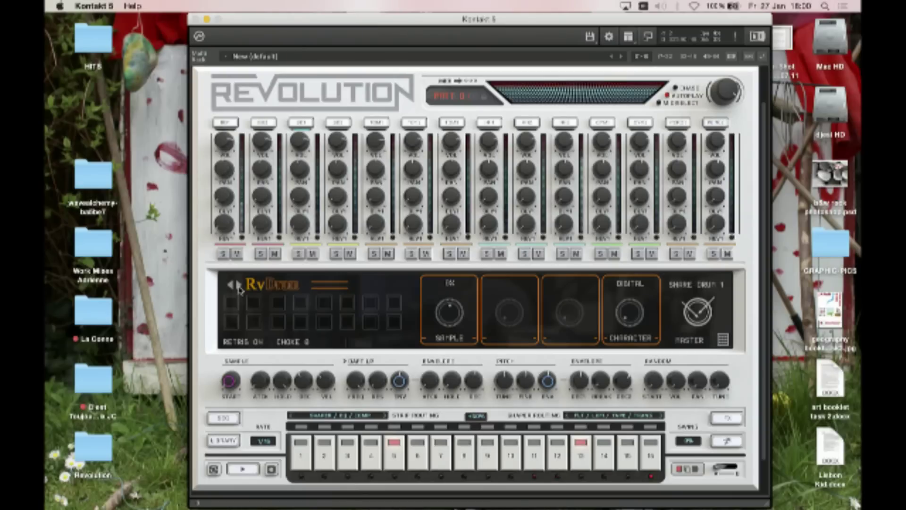
pyautogui.click(239, 285)
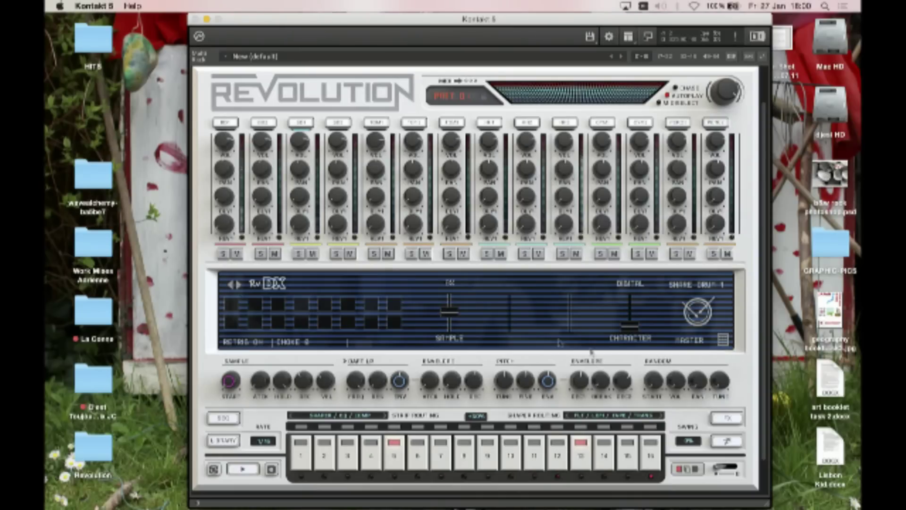
# Set the RvDX snare's character to Mastered and try other positions of its Sample control.
pyautogui.moveTo(635, 329); pyautogui.dragTo(632, 273)
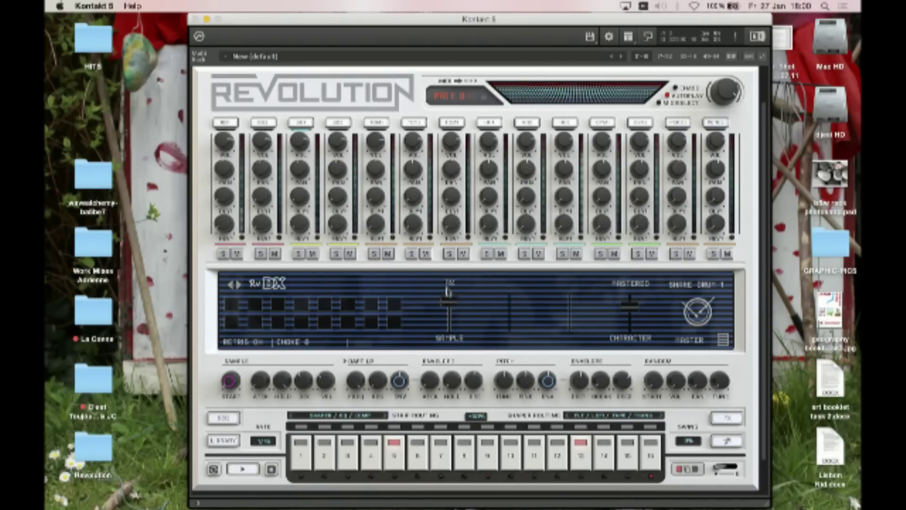
pyautogui.moveTo(449, 304)
pyautogui.mouseDown()
pyautogui.moveTo(448, 330)
pyautogui.moveTo(450, 289)
pyautogui.mouseUp()
# Switch snare drum 1 to the rv-traks machine.
pyautogui.click(239, 285)
pyautogui.click(239, 285)
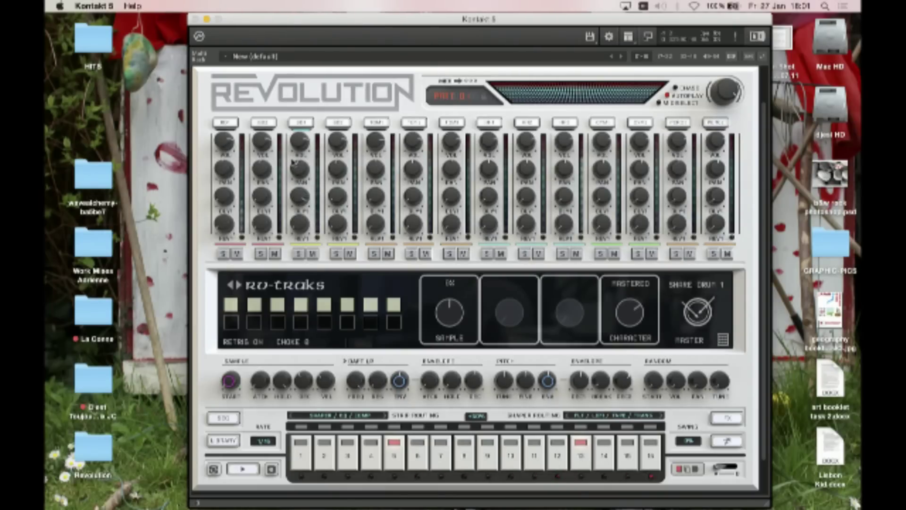
# Show the send effects, try free-running times on the second delay, and adjust its time with tempo sync on.
pyautogui.click(728, 418)
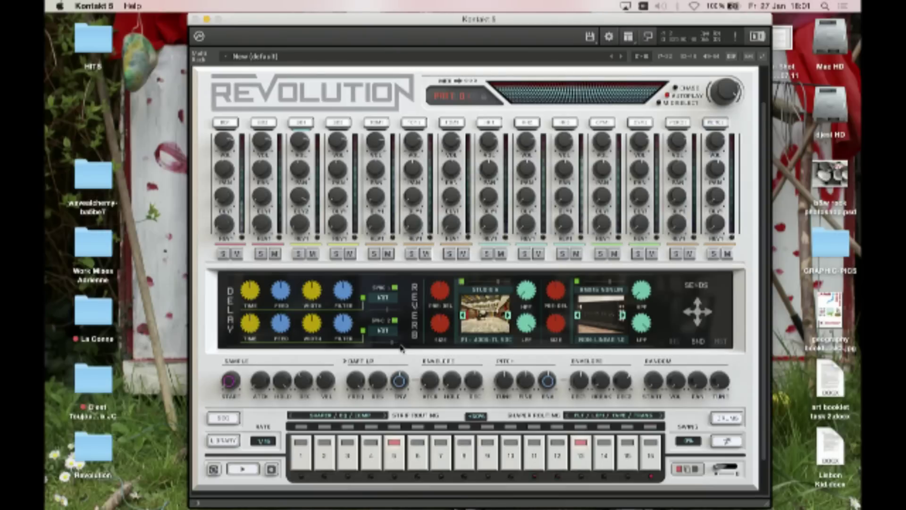
pyautogui.click(395, 321)
pyautogui.moveTo(255, 324); pyautogui.dragTo(246, 333)
pyautogui.moveTo(245, 329); pyautogui.dragTo(245, 319)
pyautogui.moveTo(394, 331); pyautogui.dragTo(394, 325)
pyautogui.click(394, 321)
pyautogui.moveTo(250, 316); pyautogui.dragTo(251, 309)
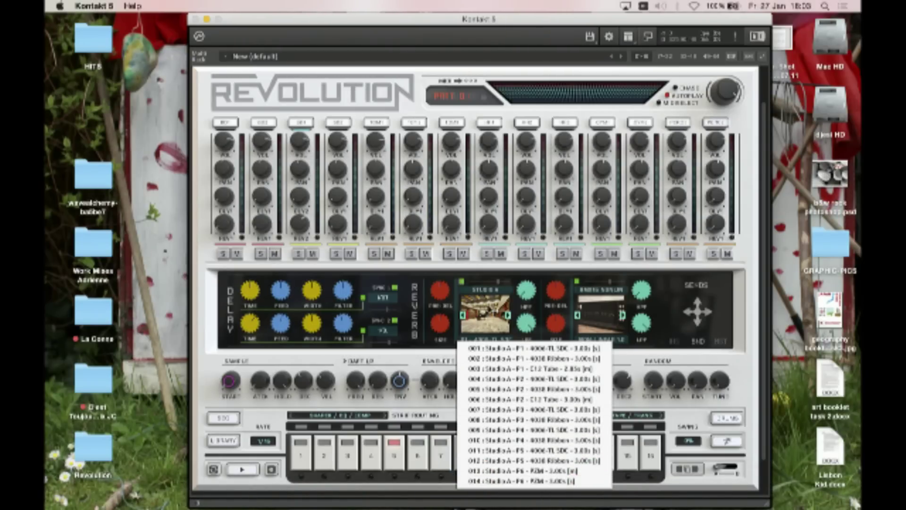
# Change the first reverb's Studio A preset to P2 4038 Ribbon.
pyautogui.press('Escape')
pyautogui.click(508, 315)
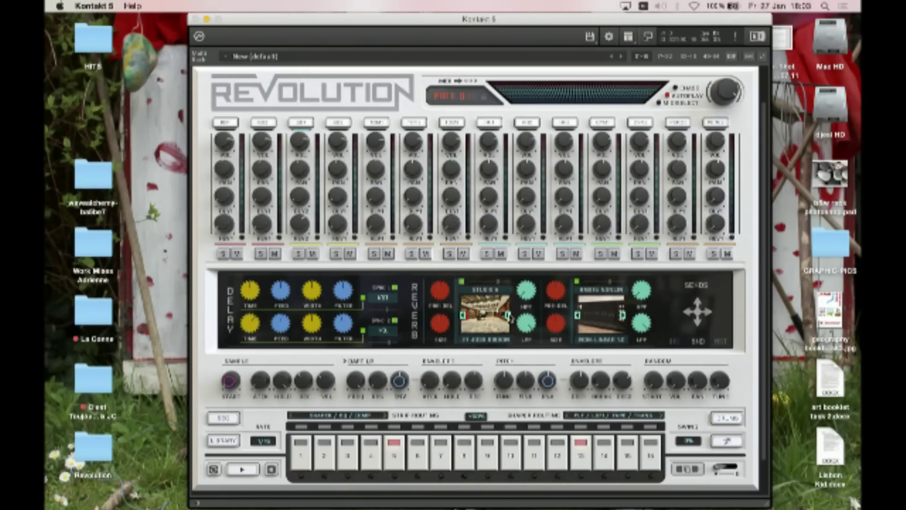
pyautogui.click(508, 315)
pyautogui.click(508, 315)
pyautogui.click(507, 314)
# Look through the second reverb's RMX16 Non-Linear presets and its list of room, spring and digital reverb types.
pyautogui.click(607, 337)
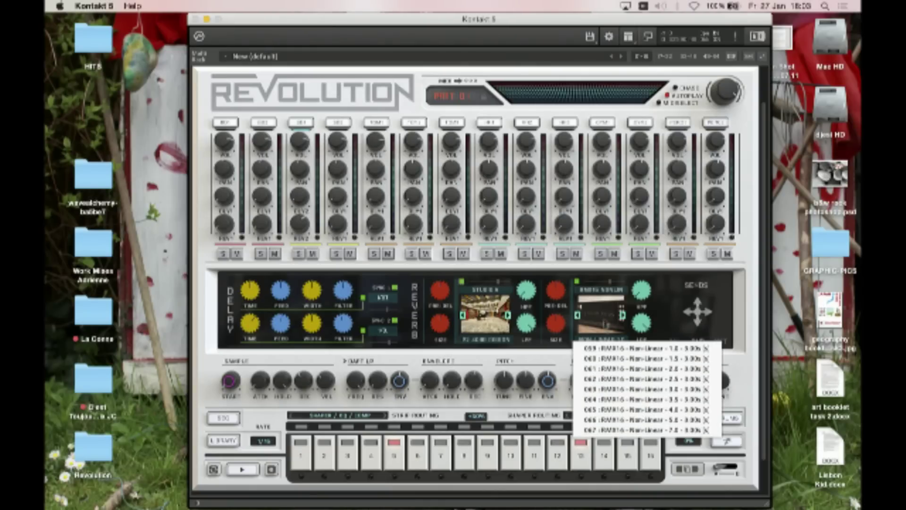
pyautogui.click(607, 314)
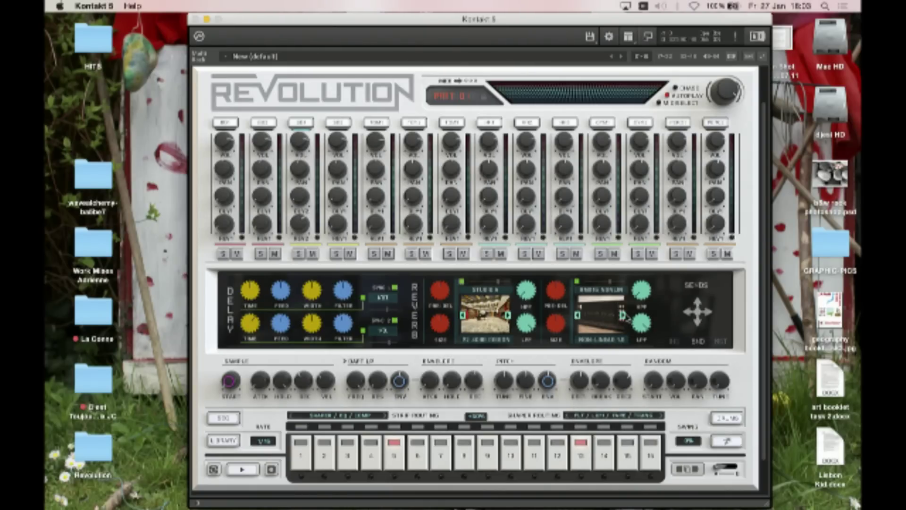
pyautogui.click(609, 299)
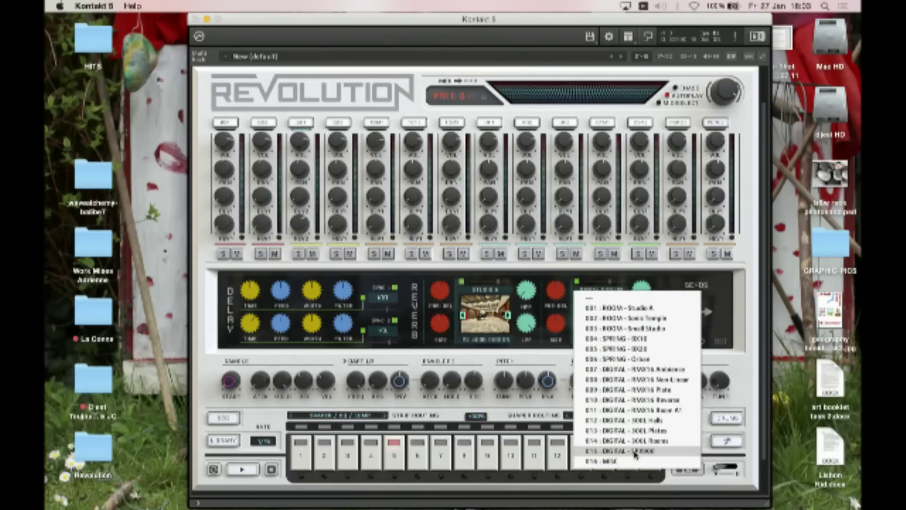
pyautogui.click(580, 268)
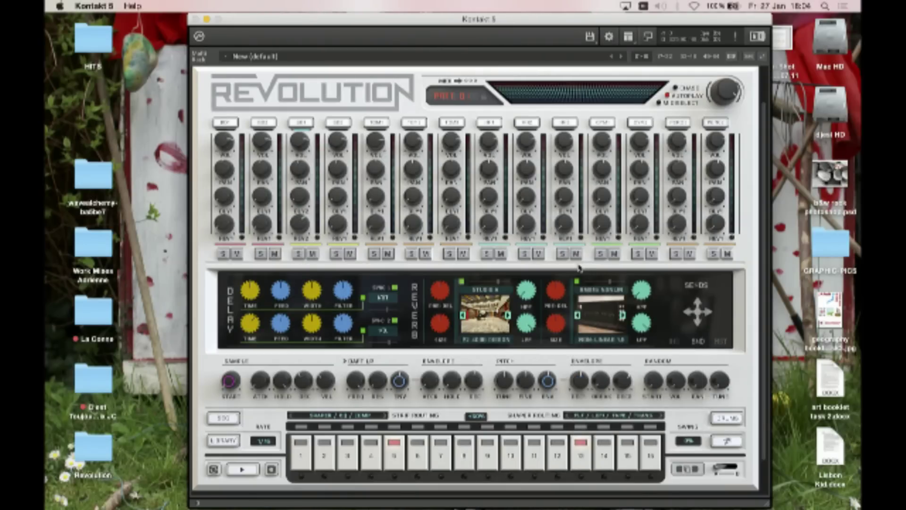